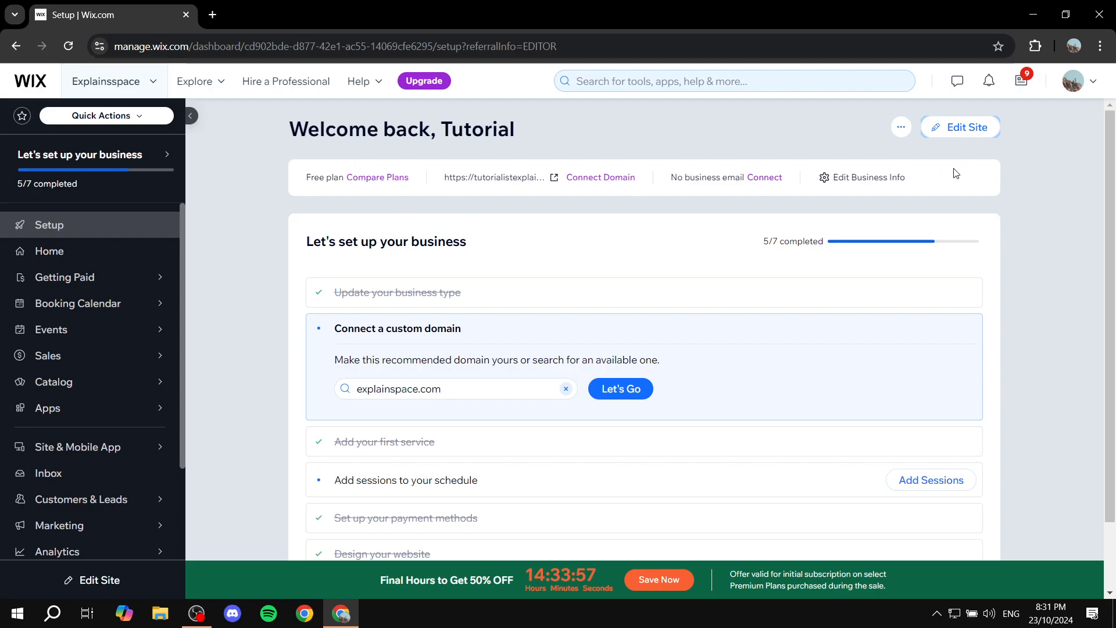
# Step: Open the site for editing and switch to the PDF page
pyautogui.click(967, 129)
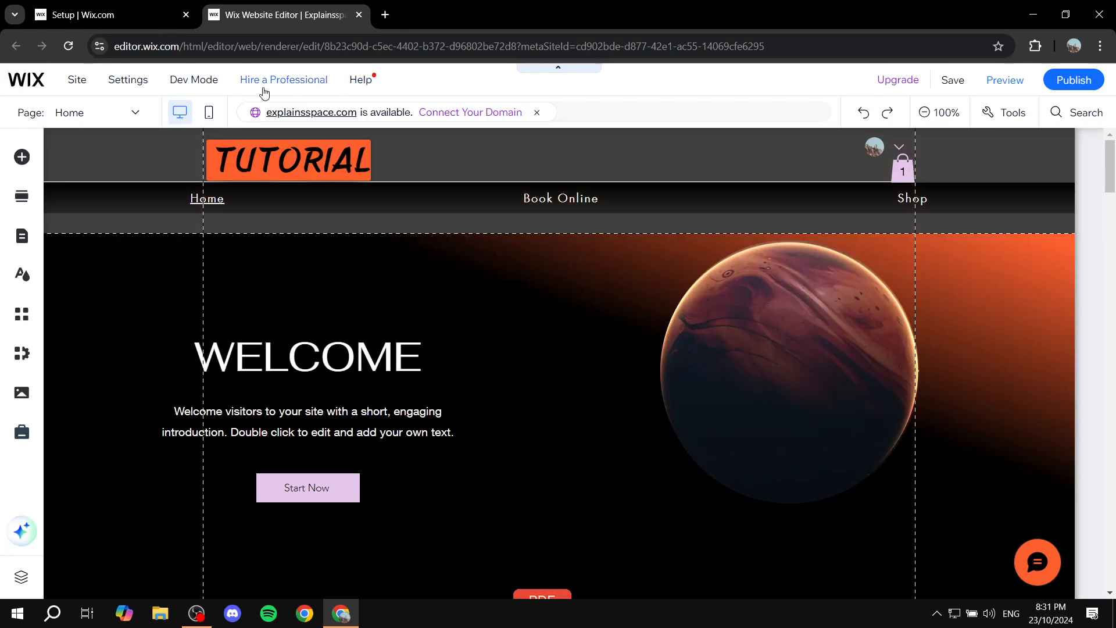
pyautogui.click(125, 117)
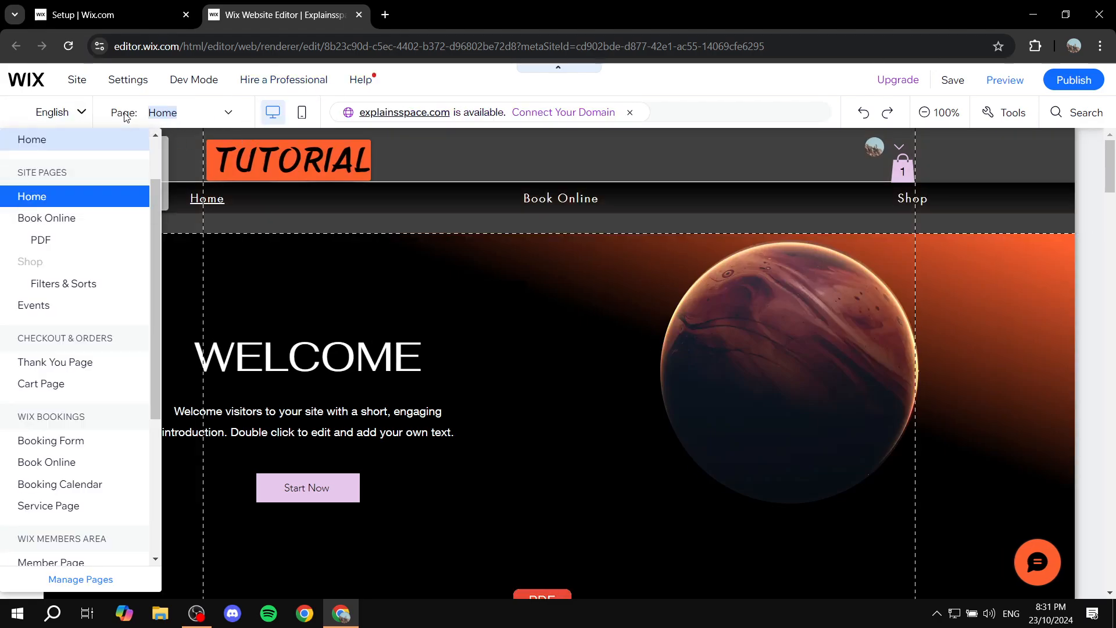
pyautogui.click(40, 240)
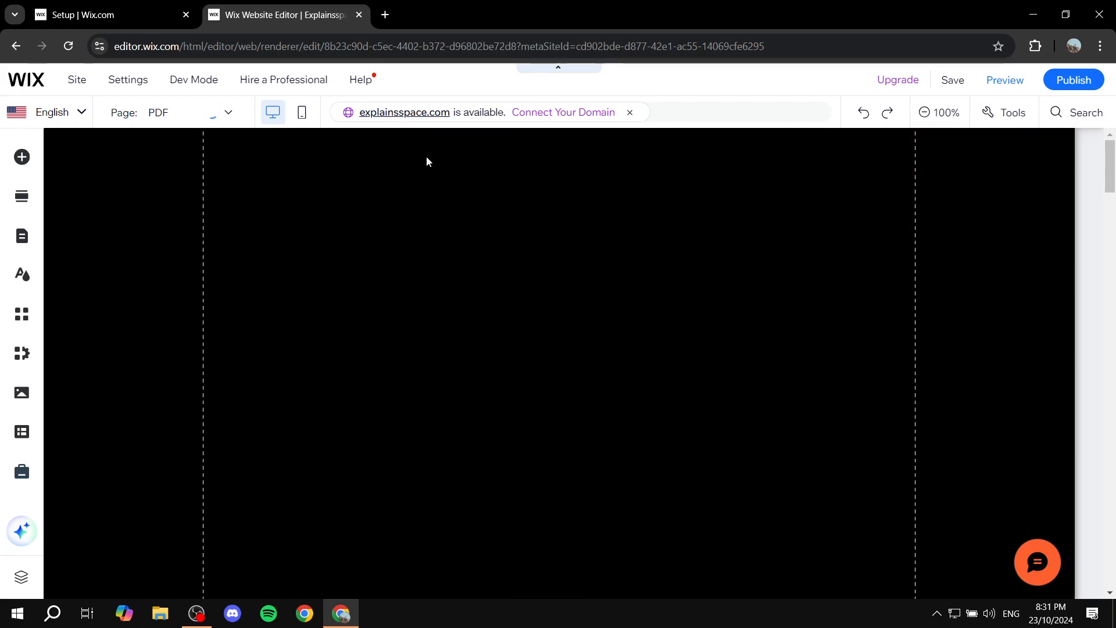
# Step: Add a new blank section between the embedded PDF viewer and the comments section
pyautogui.scroll(-6, 660, 290)
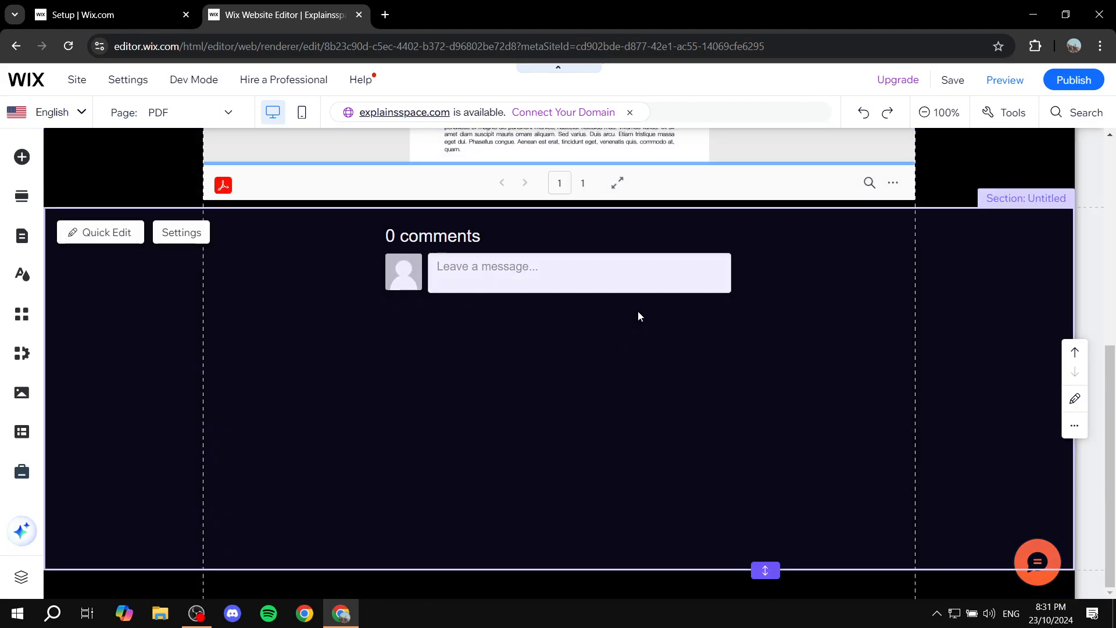
pyautogui.scroll(2, 569, 311)
pyautogui.click(562, 354)
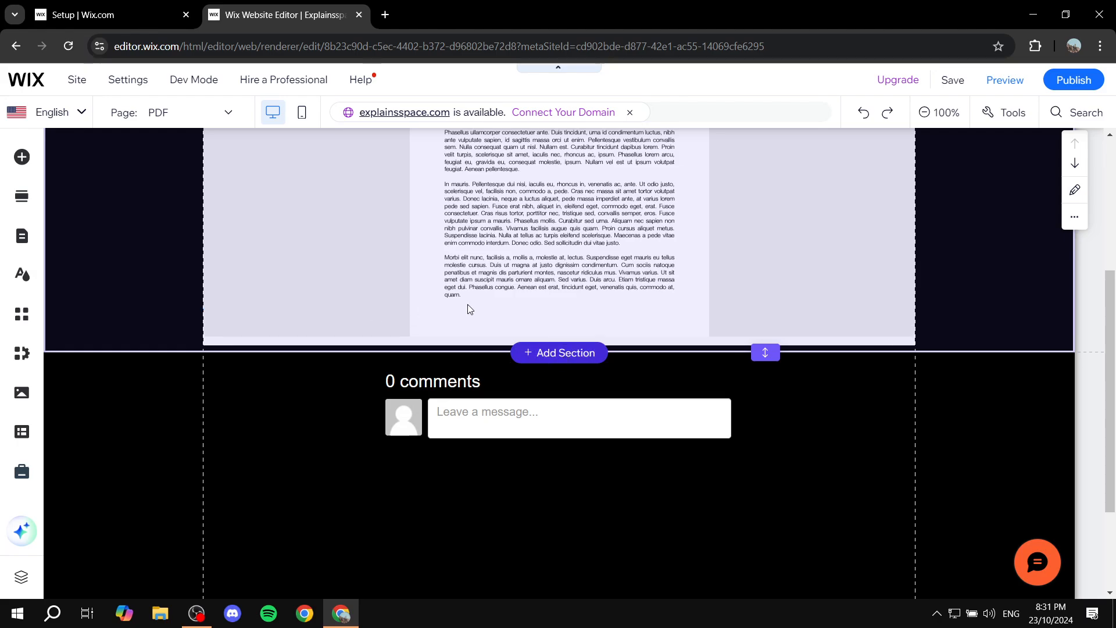
pyautogui.scroll(-4, 674, 314)
pyautogui.scroll(1, 517, 289)
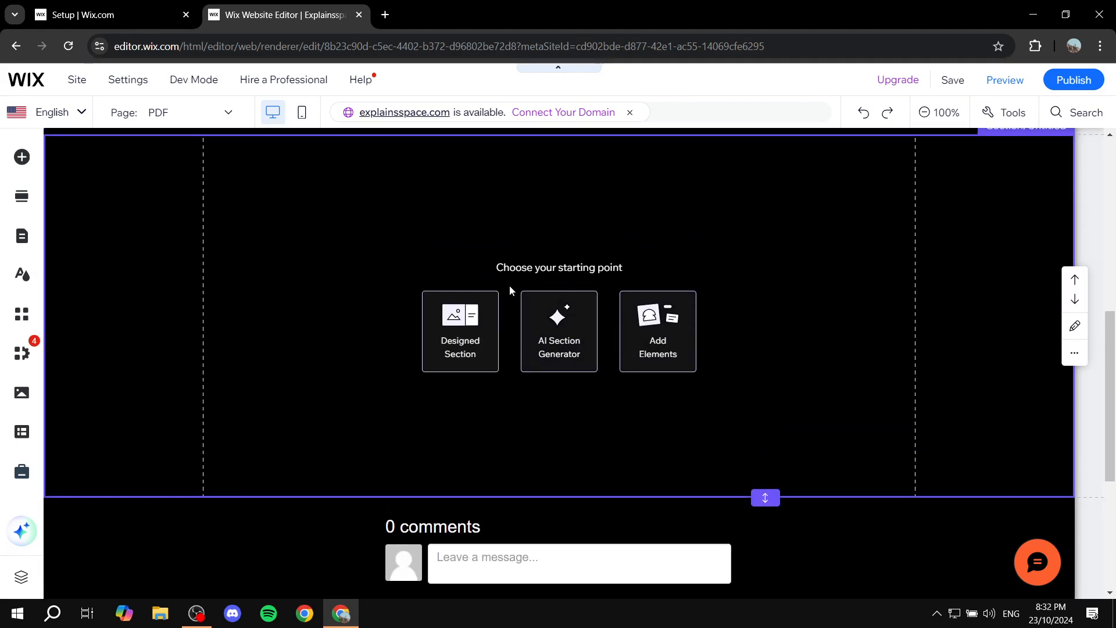
# Step: Extend the height of the new blank section well down the page to make room for content
pyautogui.moveTo(764, 501); pyautogui.dragTo(760, 625)
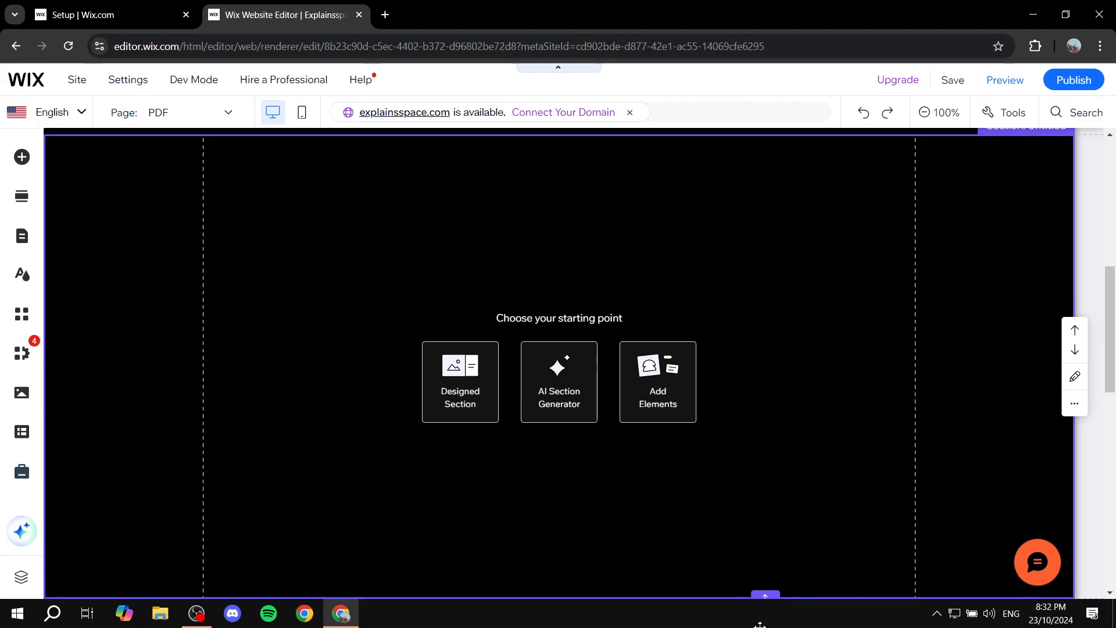
pyautogui.scroll(-4, 797, 431)
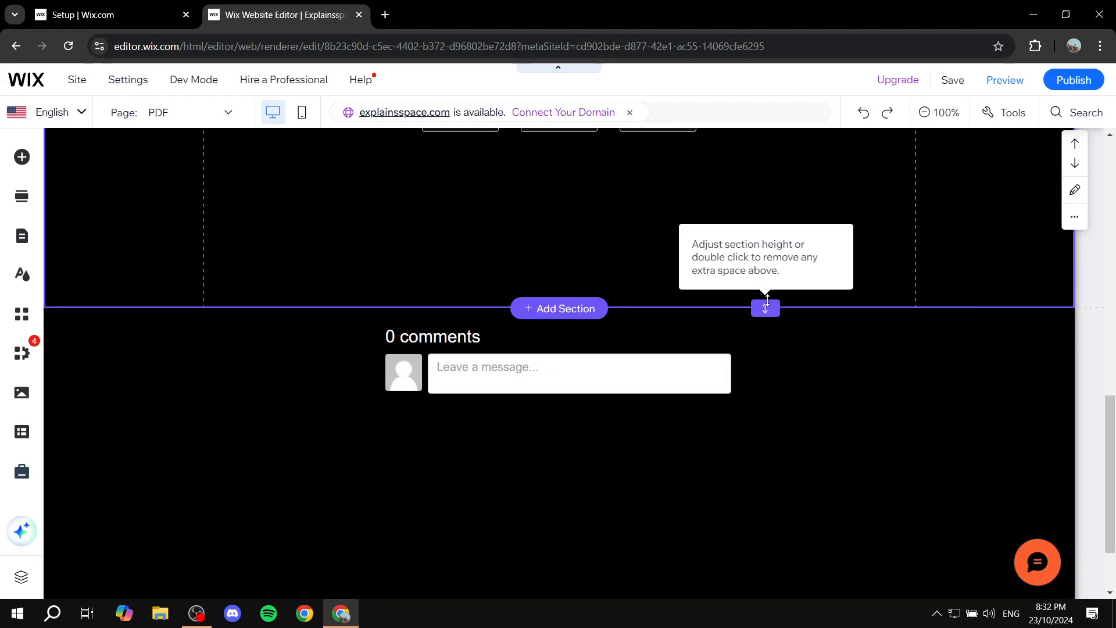
pyautogui.moveTo(765, 307); pyautogui.dragTo(743, 604)
pyautogui.scroll(4, 439, 216)
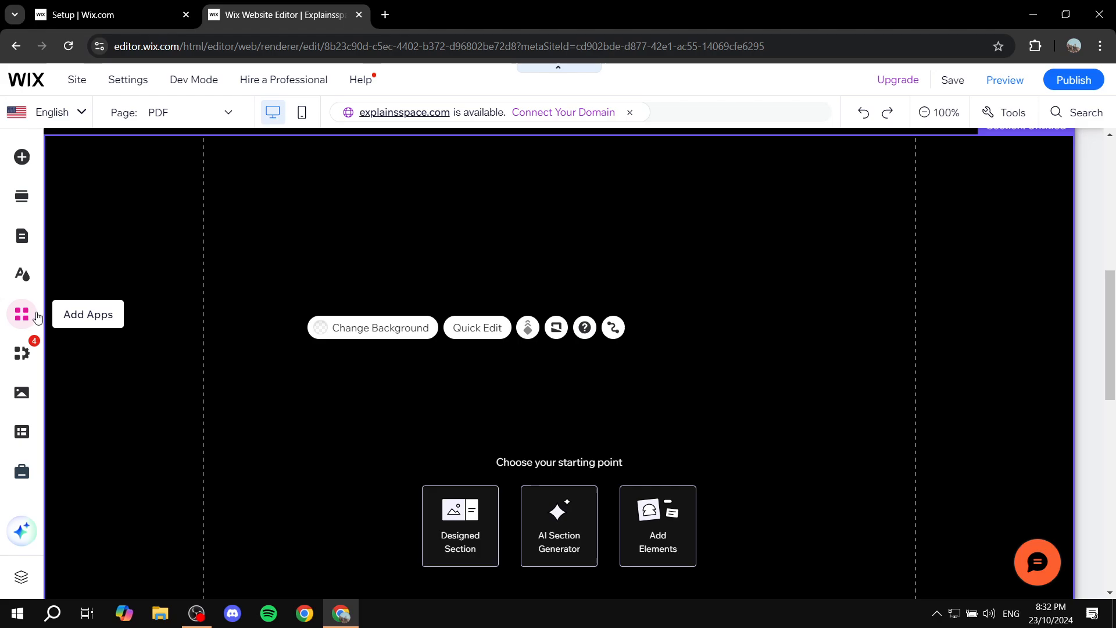
# Step: Find the Flip Books app by Simplebooklet, add it to the site with its permissions accepted, and make its element taller
pyautogui.click(19, 322)
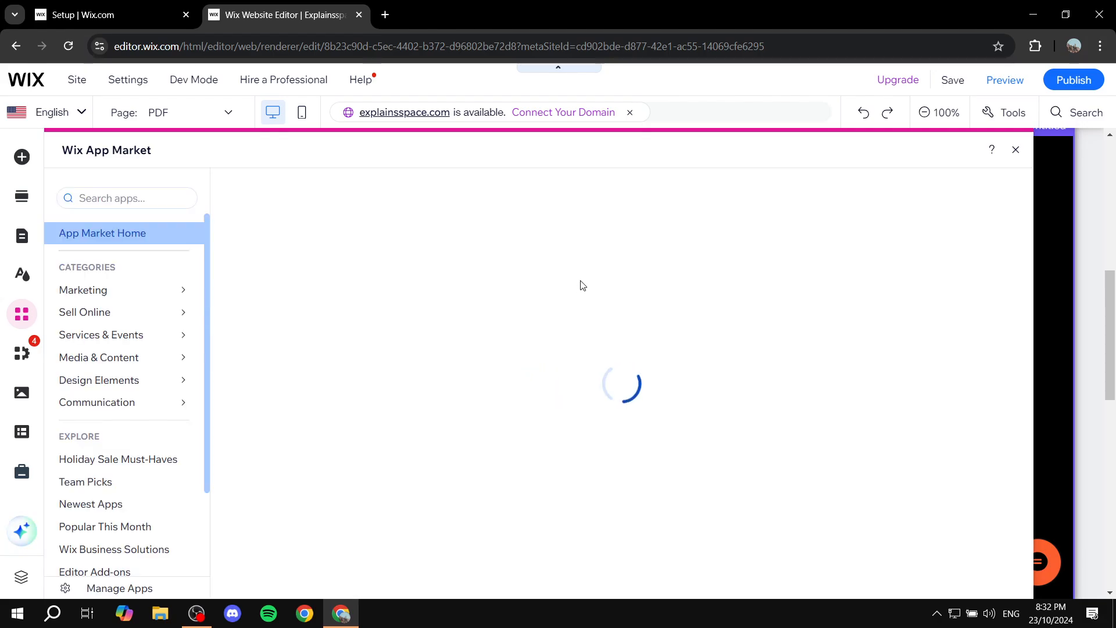
pyautogui.click(147, 198)
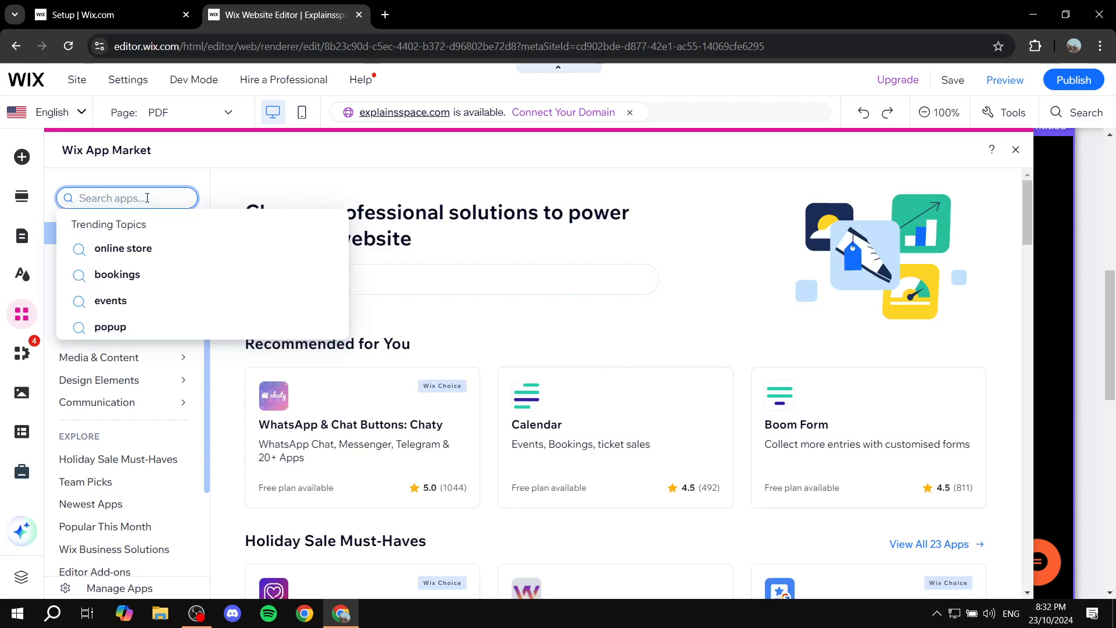
pyautogui.write('Flip books')
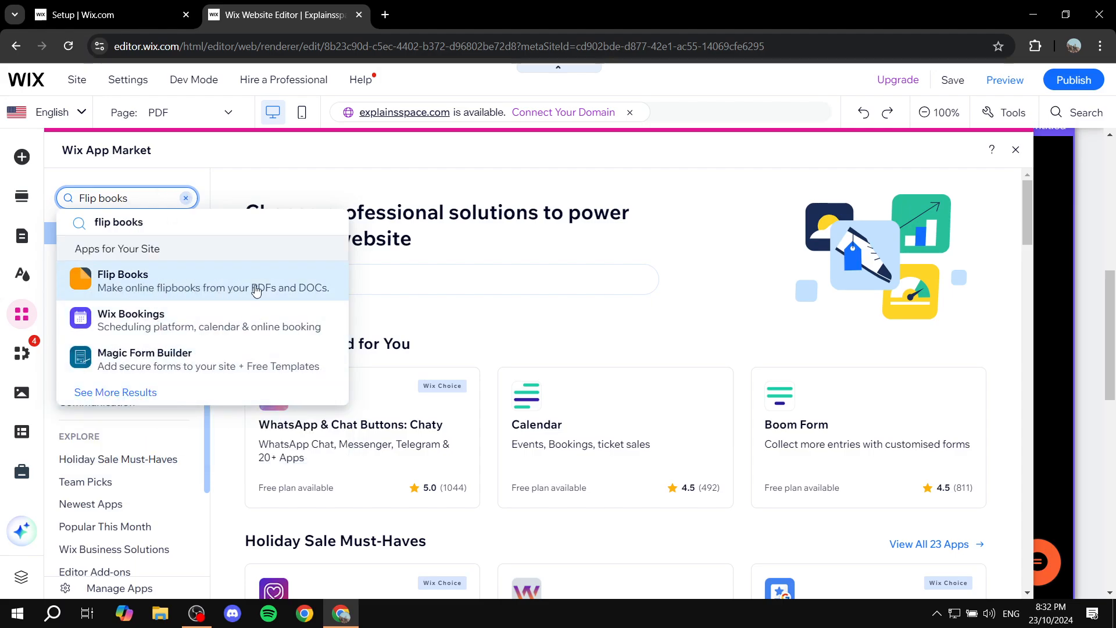
pyautogui.click(279, 287)
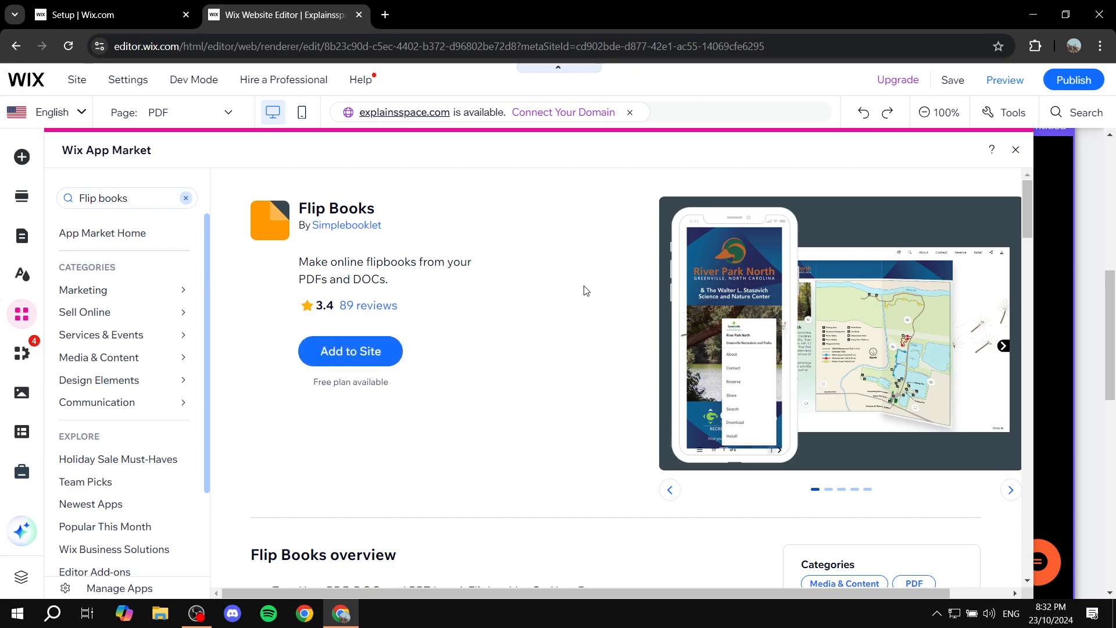
pyautogui.click(366, 354)
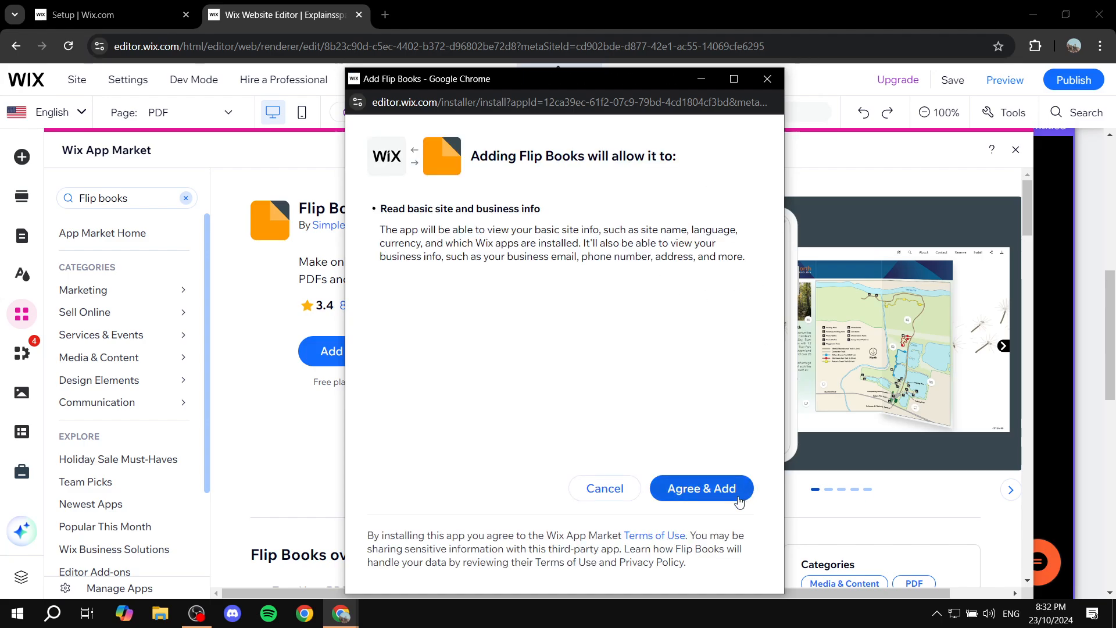
pyautogui.click(722, 490)
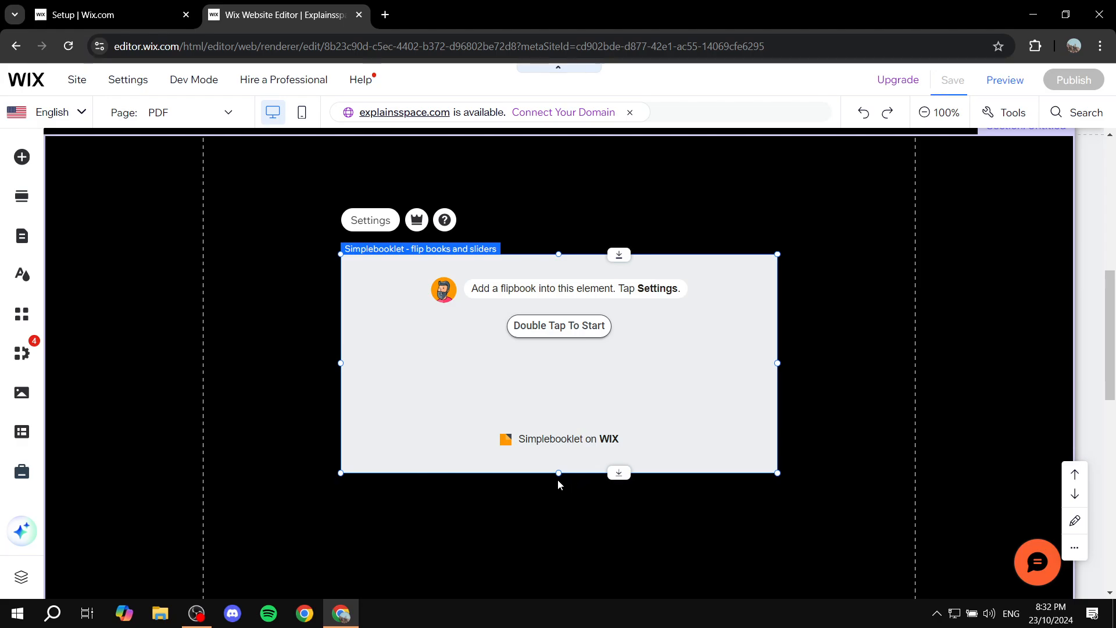
pyautogui.moveTo(558, 475); pyautogui.dragTo(561, 532)
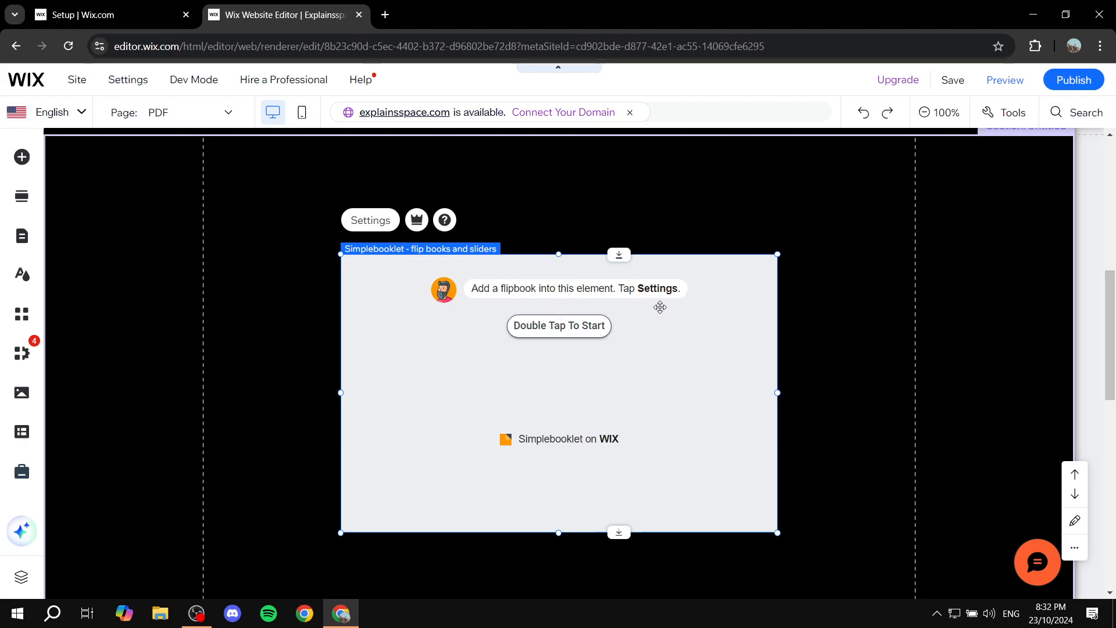
# Step: Upload sample.pdf from the Explainer Media folder as a new Simplebooklet in the flip book element's settings
pyautogui.doubleClick(566, 327)
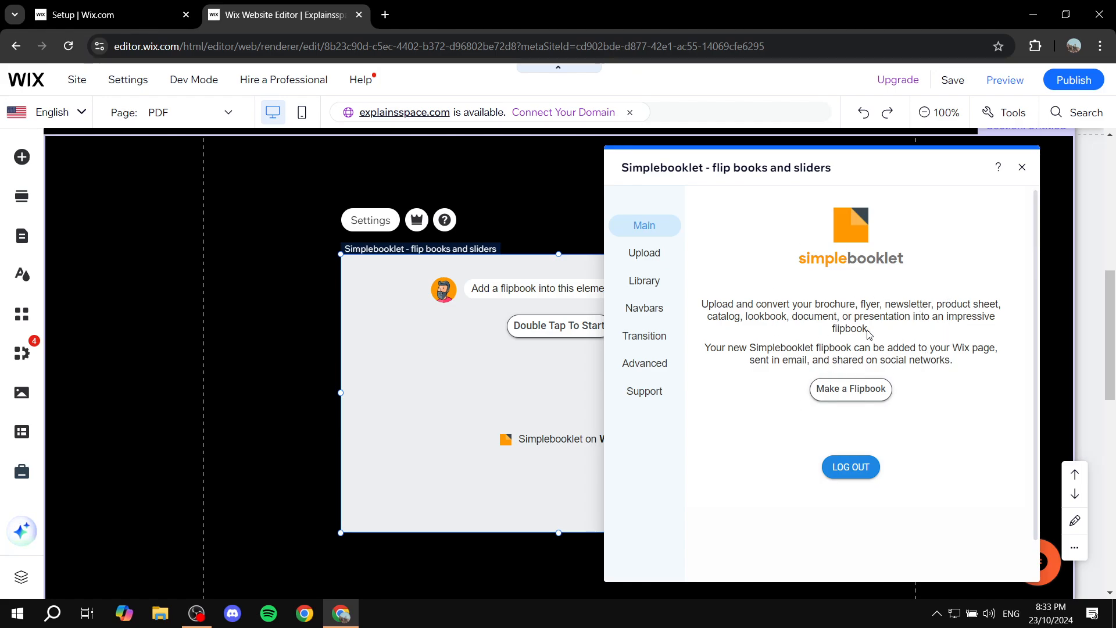
pyautogui.click(652, 254)
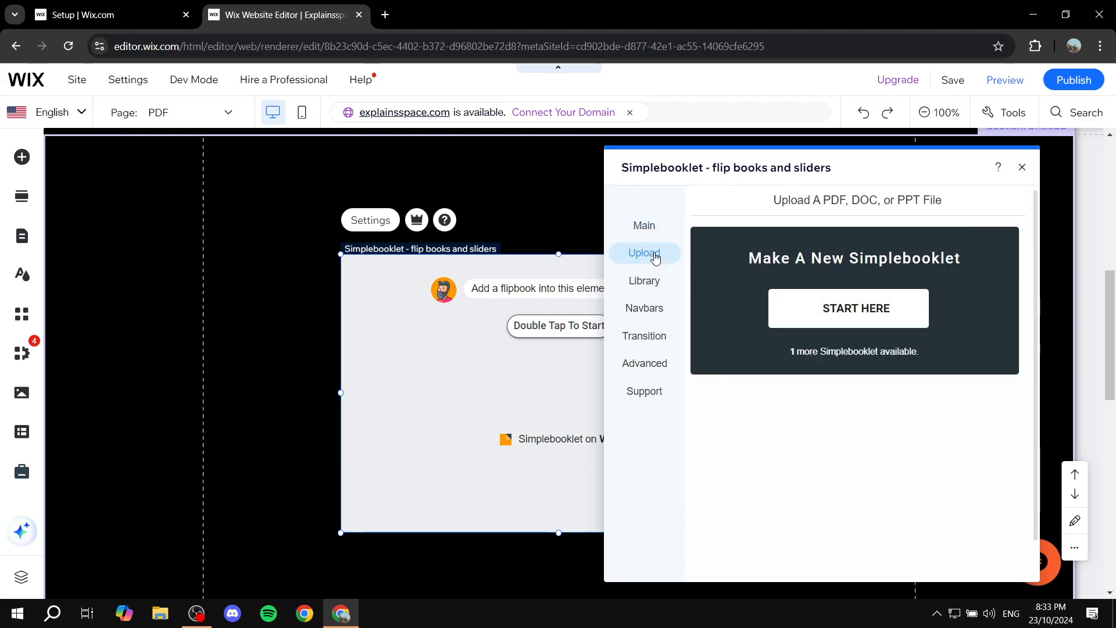
pyautogui.click(642, 283)
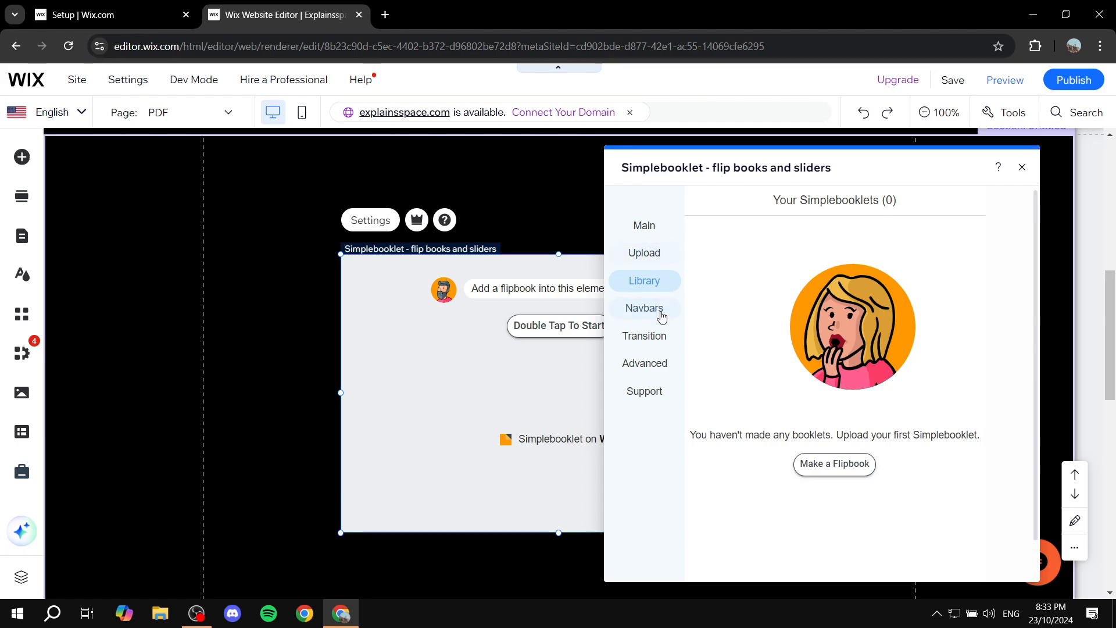
pyautogui.click(645, 253)
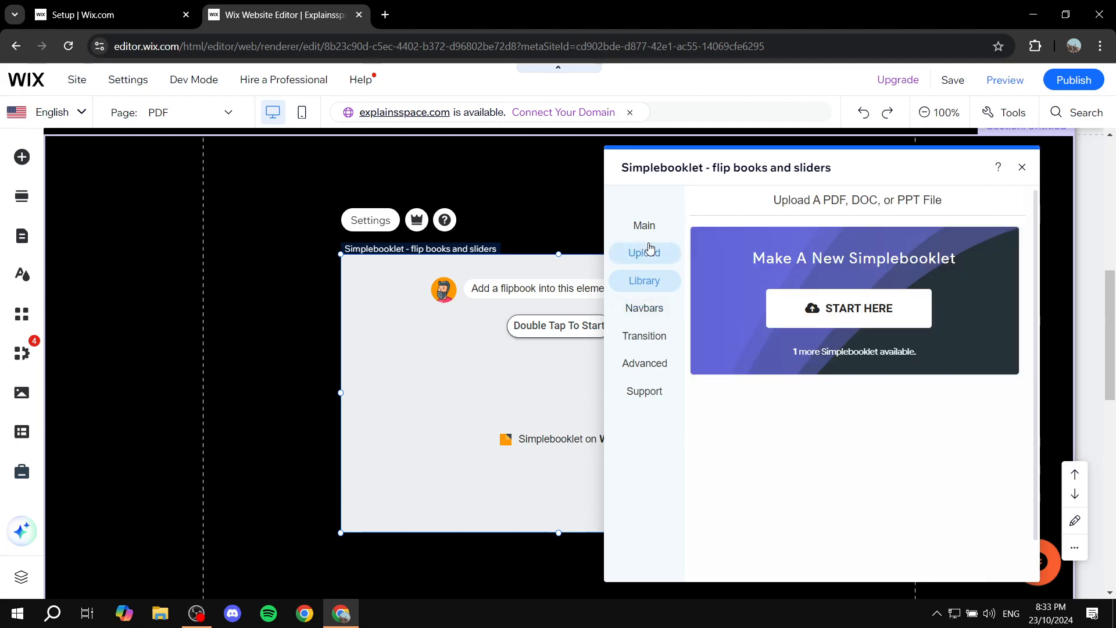
pyautogui.click(849, 314)
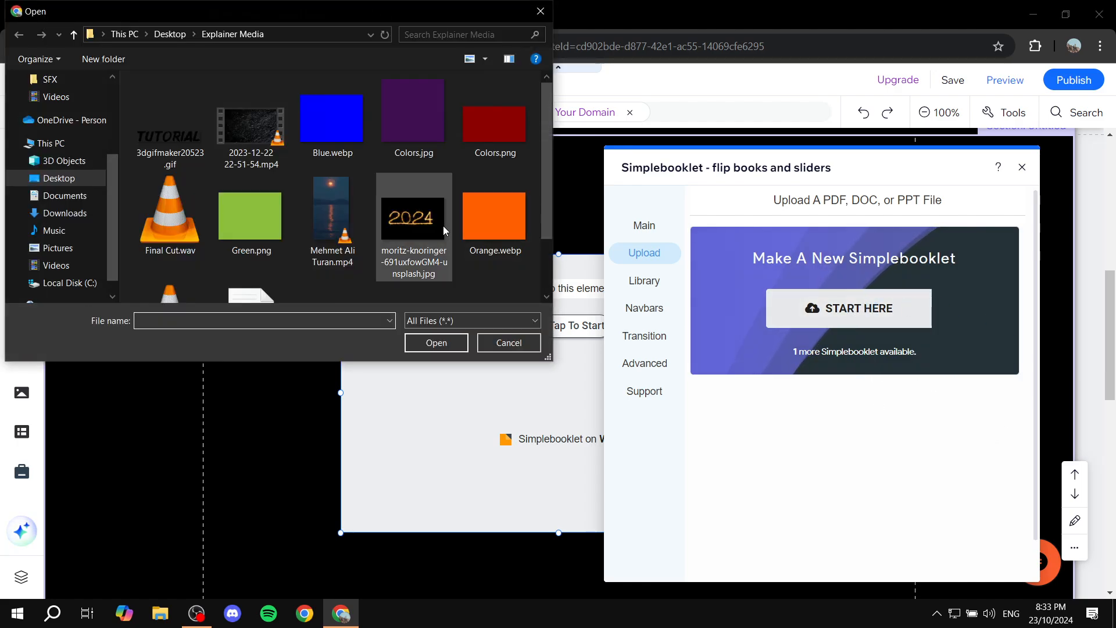
pyautogui.scroll(-2, 470, 212)
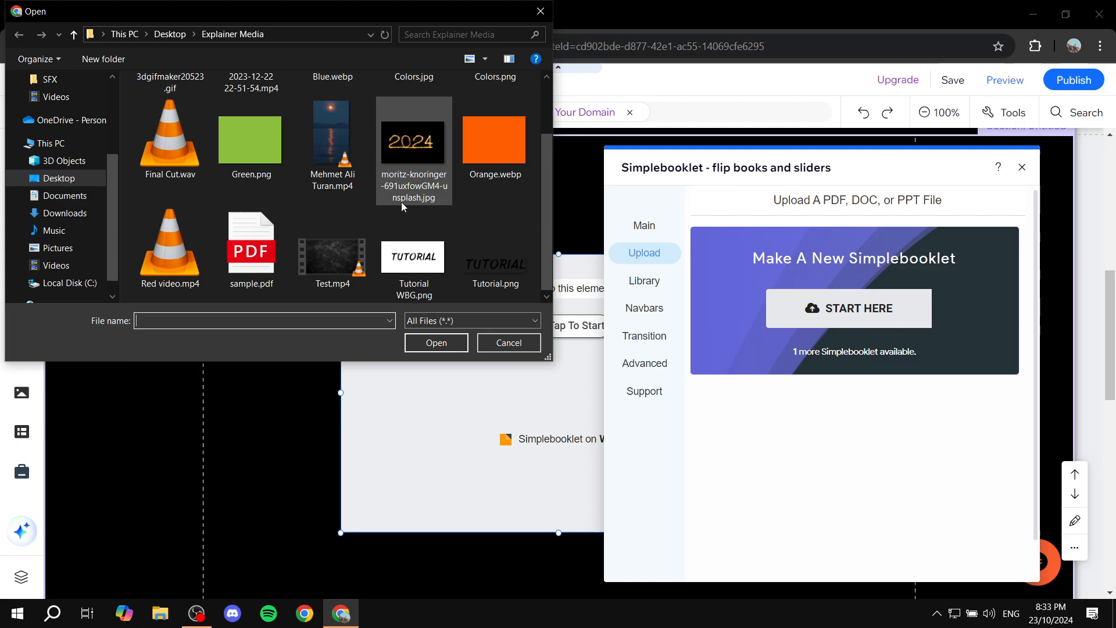
pyautogui.doubleClick(251, 246)
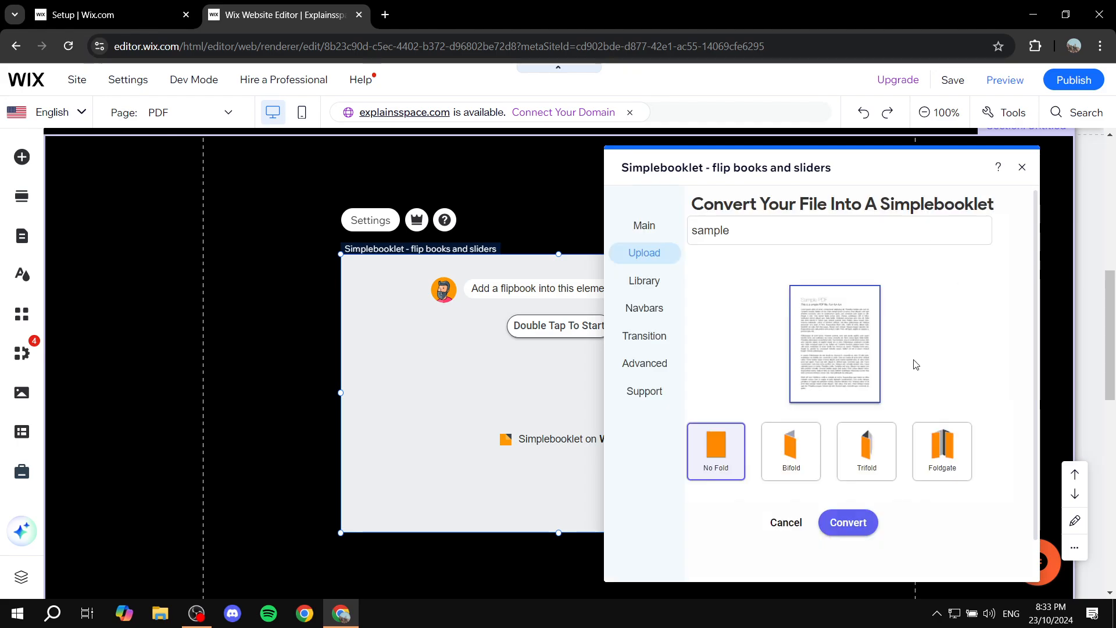
# Step: Compare the Bifold, Trifold and Foldgate previews for the sample file and return to No Fold
pyautogui.click(800, 460)
pyautogui.click(718, 449)
pyautogui.click(804, 444)
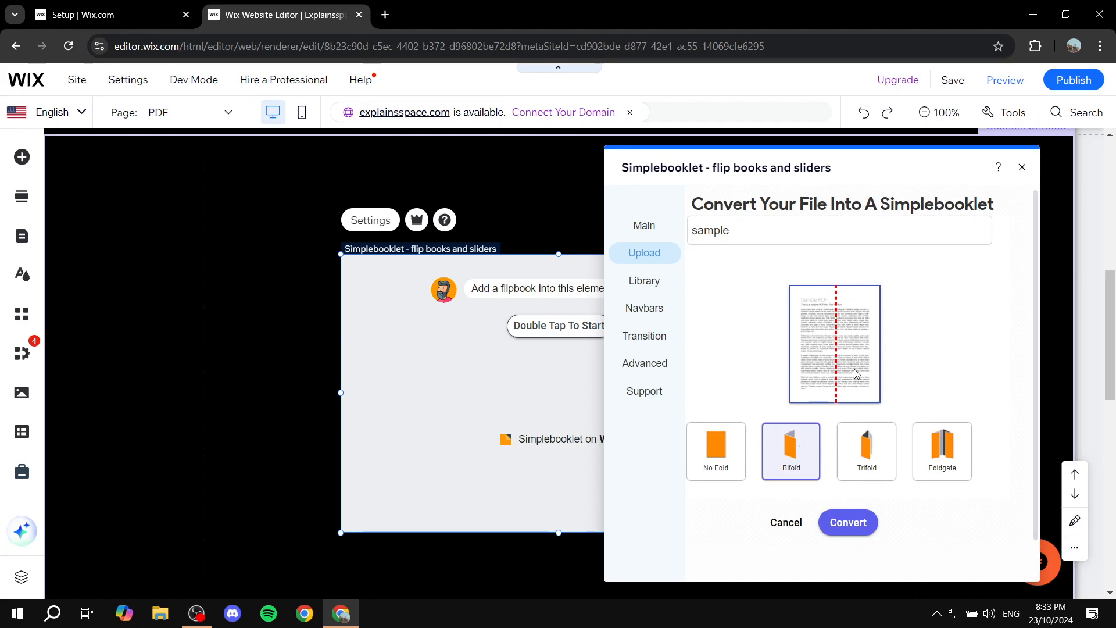
pyautogui.click(880, 453)
pyautogui.click(945, 452)
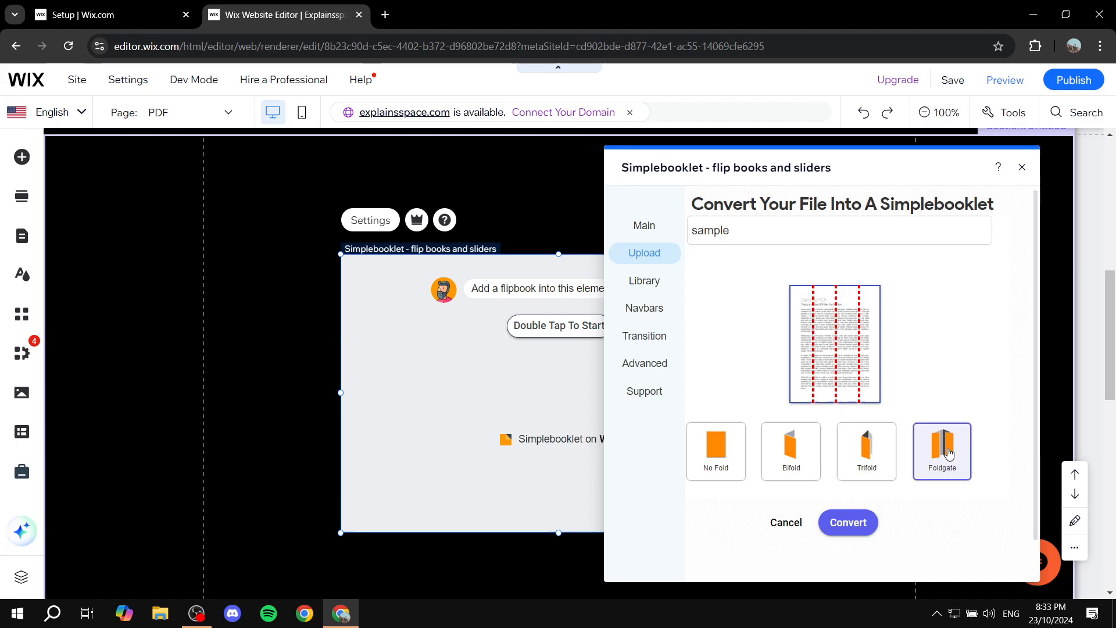
pyautogui.click(855, 445)
pyautogui.click(721, 460)
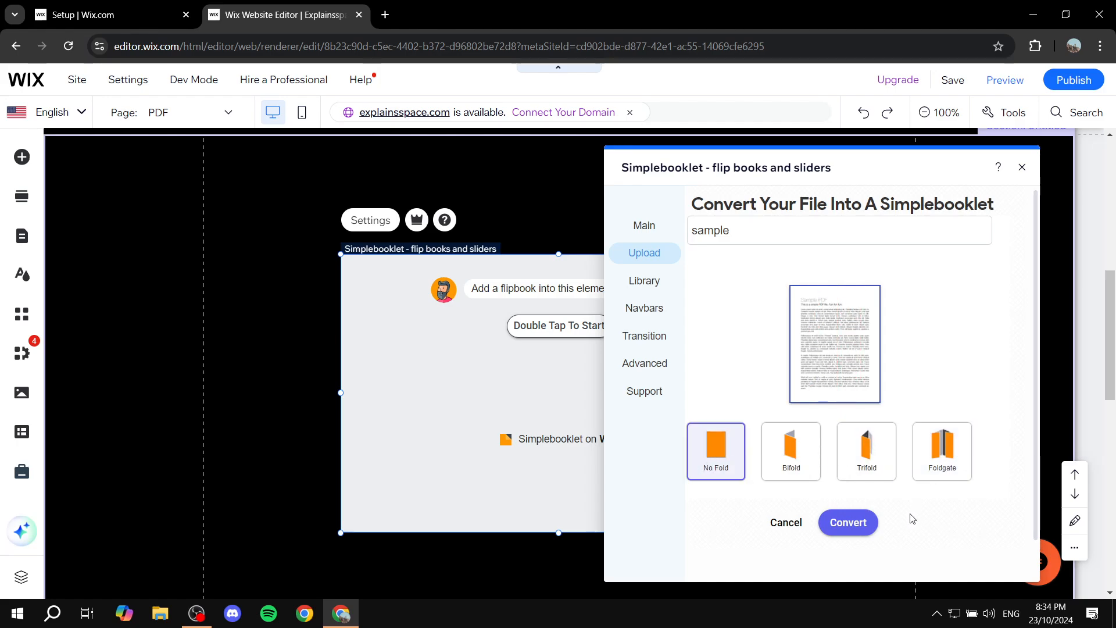
# Step: Convert the sample file into a Simplebooklet and close the flip book settings
pyautogui.click(868, 523)
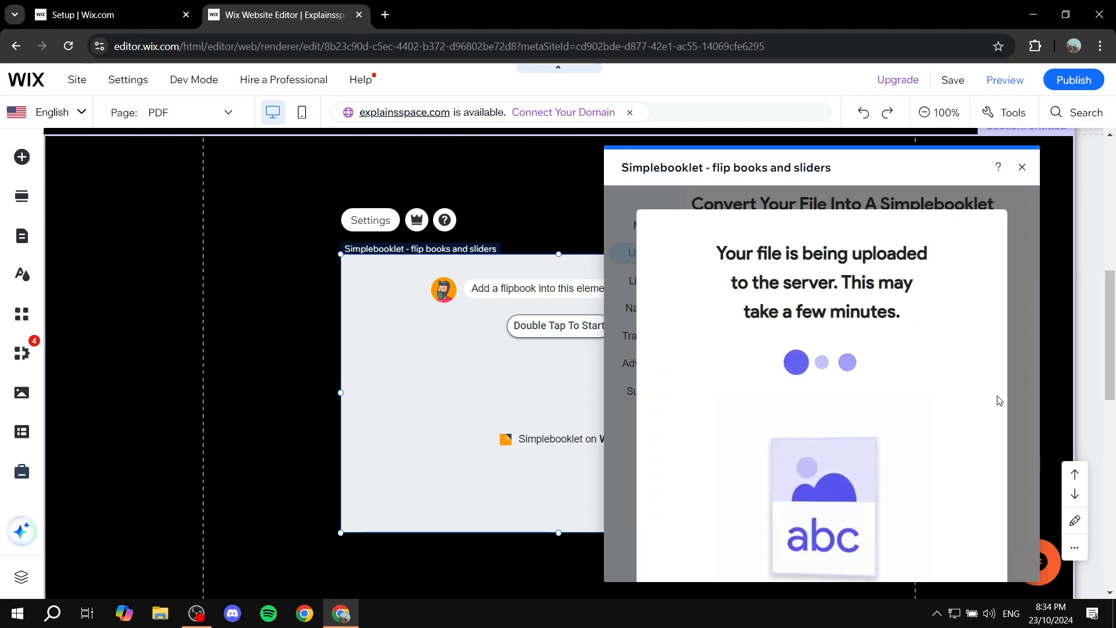
pyautogui.scroll(-2, 942, 364)
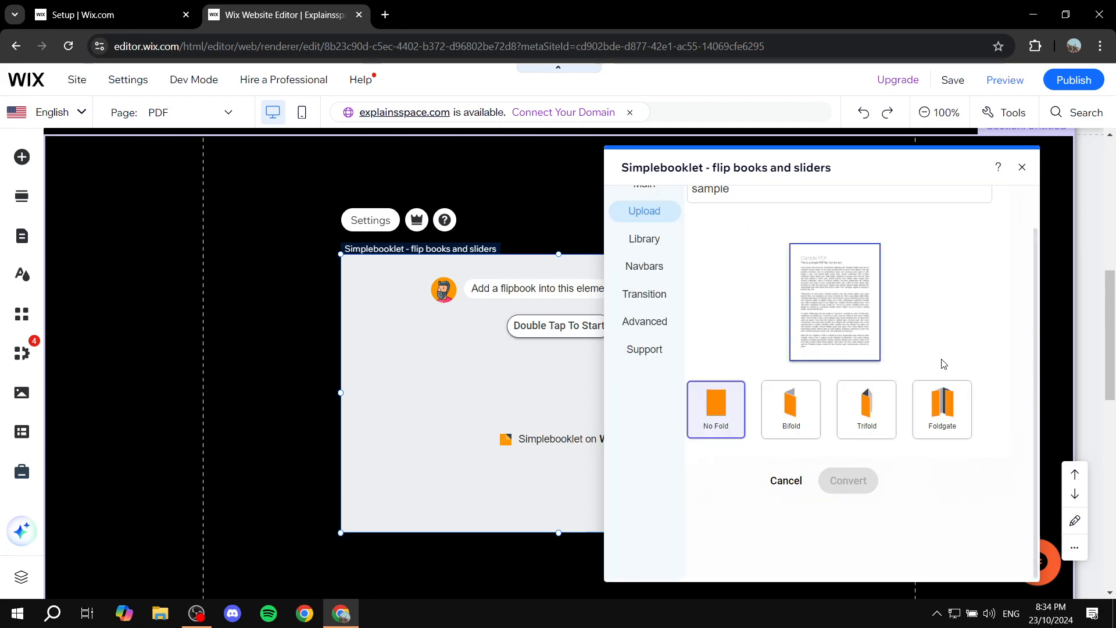
pyautogui.click(1021, 166)
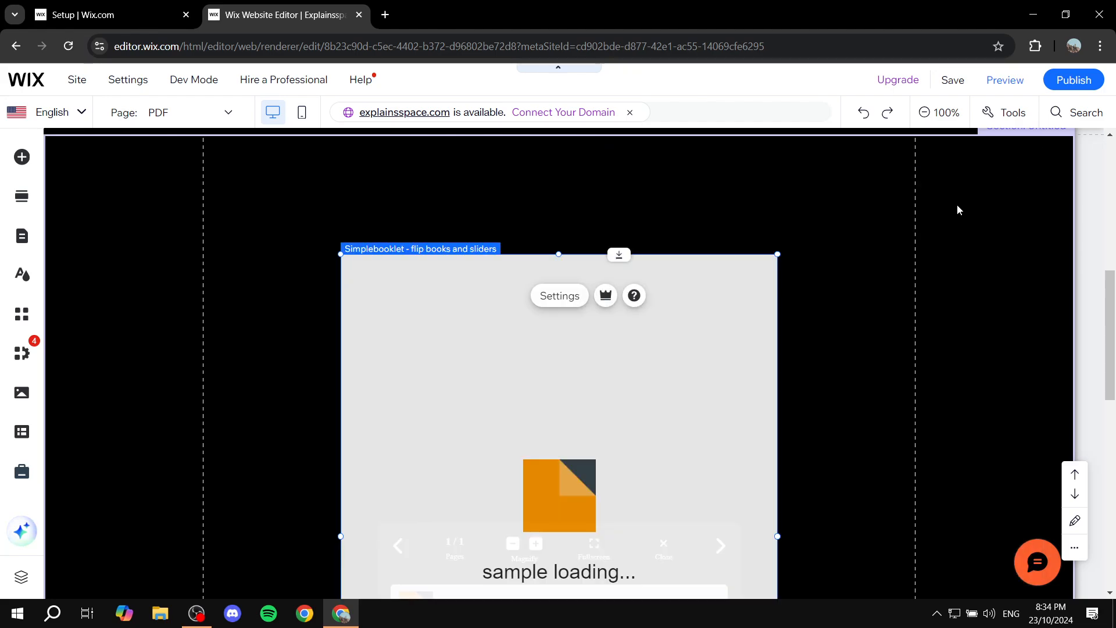
# Step: Examine the embedded flip book from its title down to its page, magnify and fullscreen controls
pyautogui.scroll(-3, 764, 302)
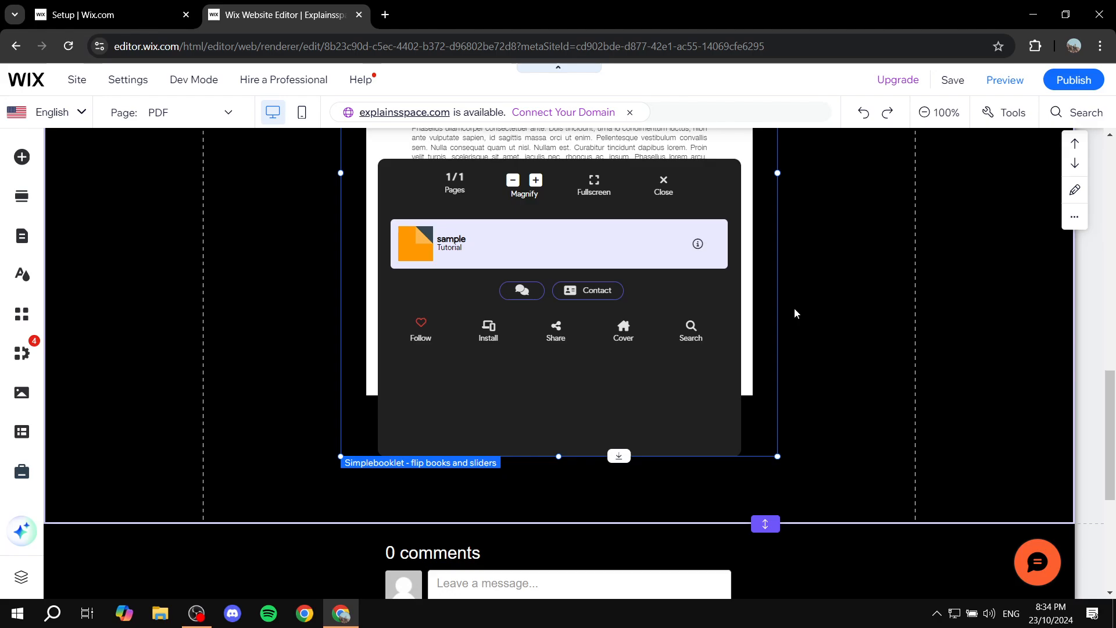
pyautogui.scroll(-1, 789, 316)
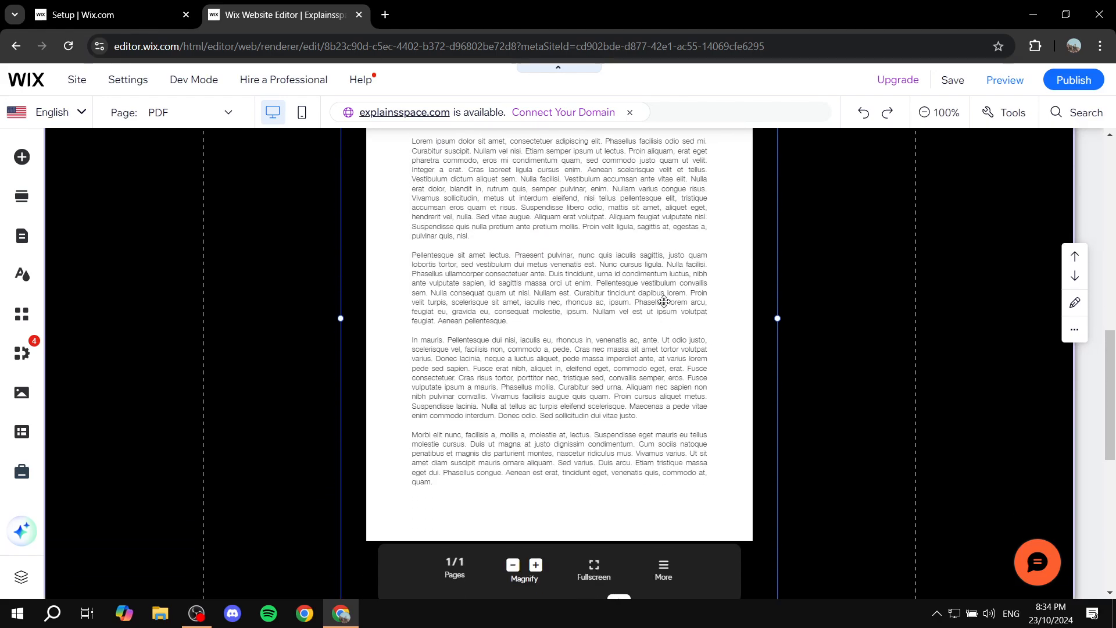
pyautogui.scroll(2, 752, 289)
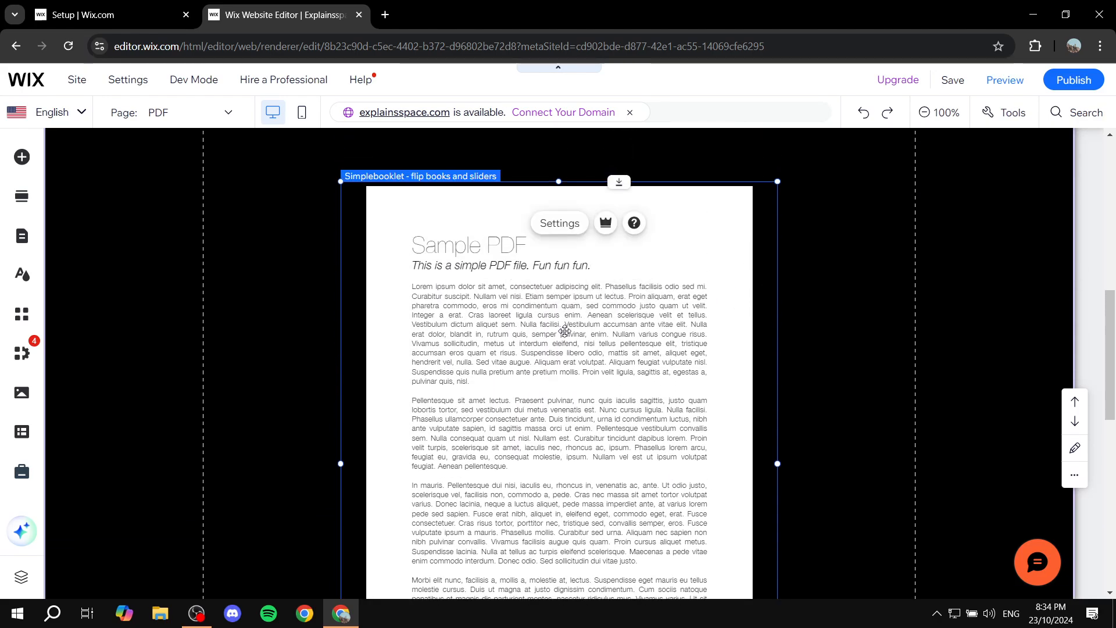
pyautogui.scroll(-3, 628, 337)
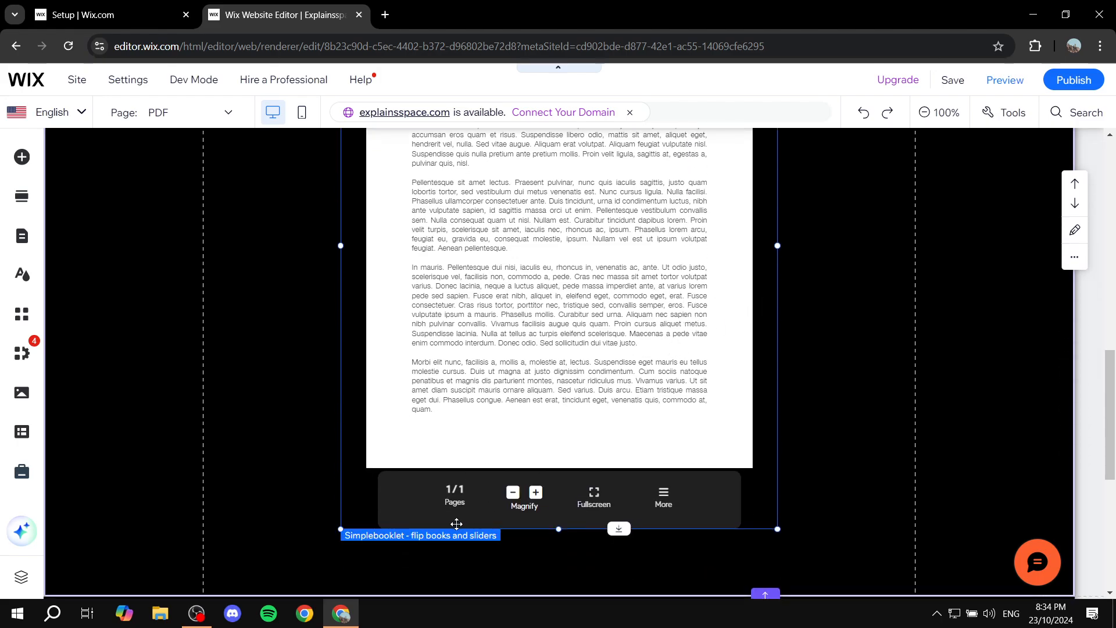
pyautogui.scroll(3, 459, 471)
pyautogui.scroll(-1, 628, 389)
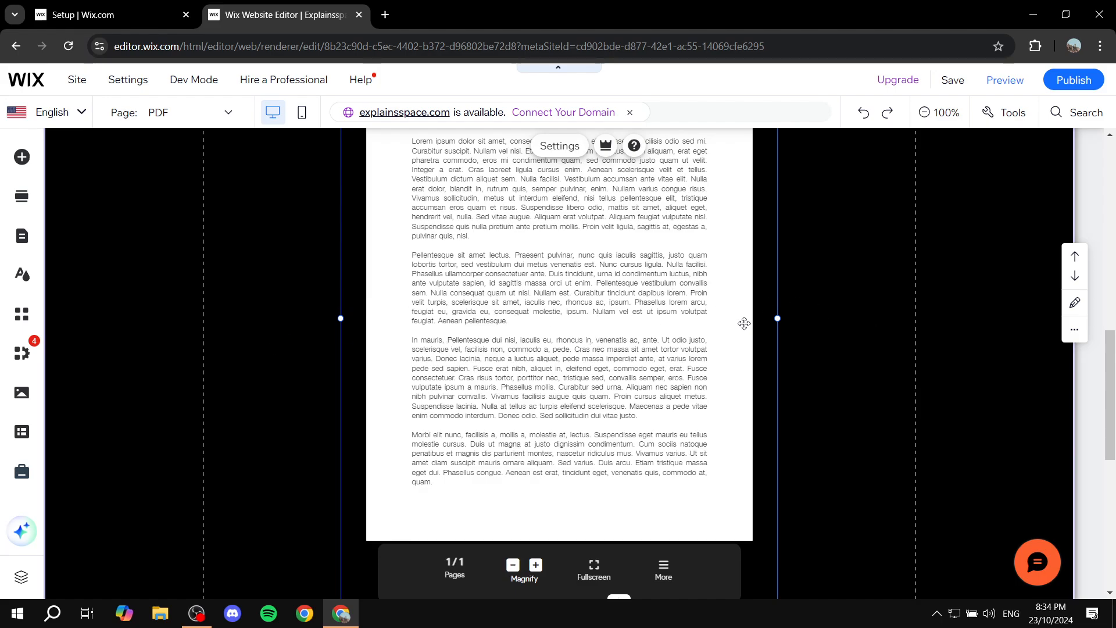
pyautogui.scroll(5, 738, 329)
pyautogui.scroll(-6, 714, 343)
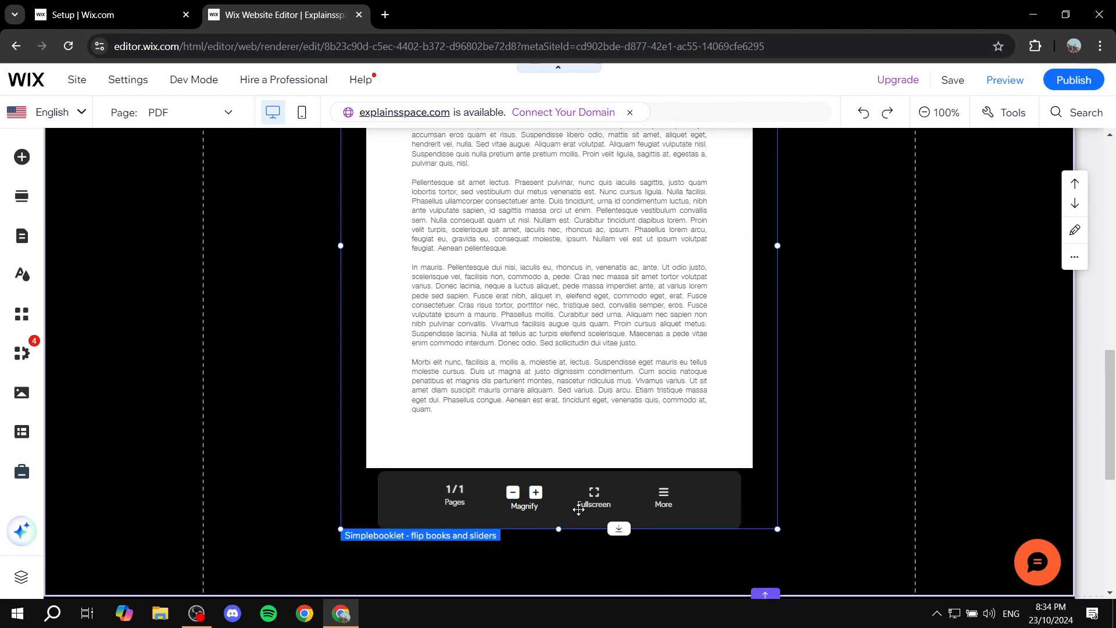
# Step: Shorten the flip book element slightly from its lower edge and deselect it
pyautogui.click(556, 532)
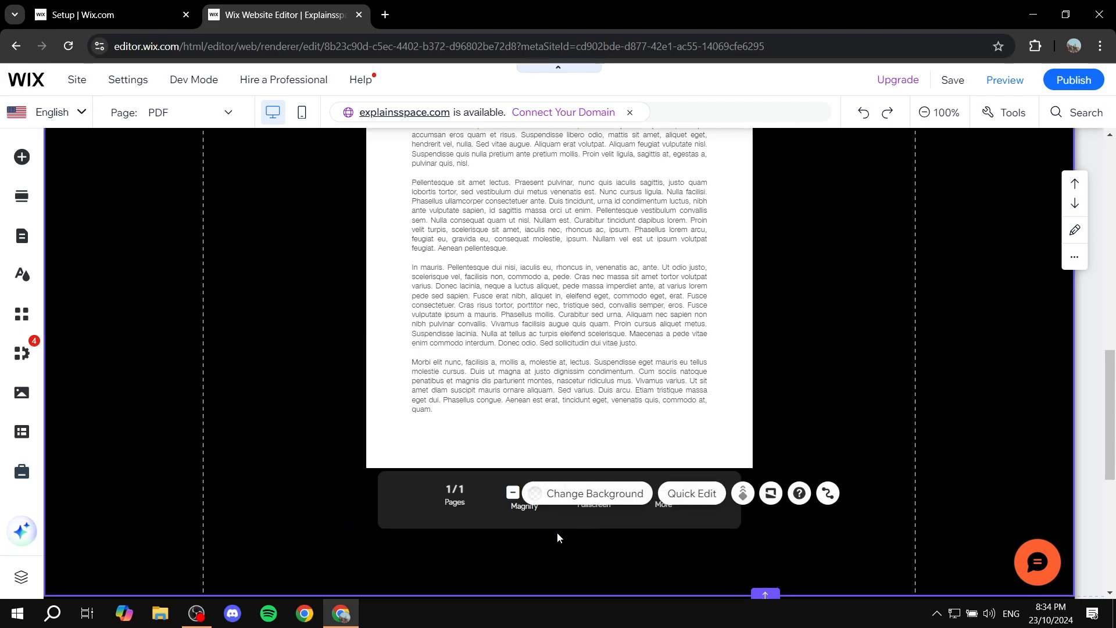
pyautogui.click(553, 517)
pyautogui.moveTo(557, 528); pyautogui.dragTo(558, 497)
pyautogui.scroll(3, 666, 295)
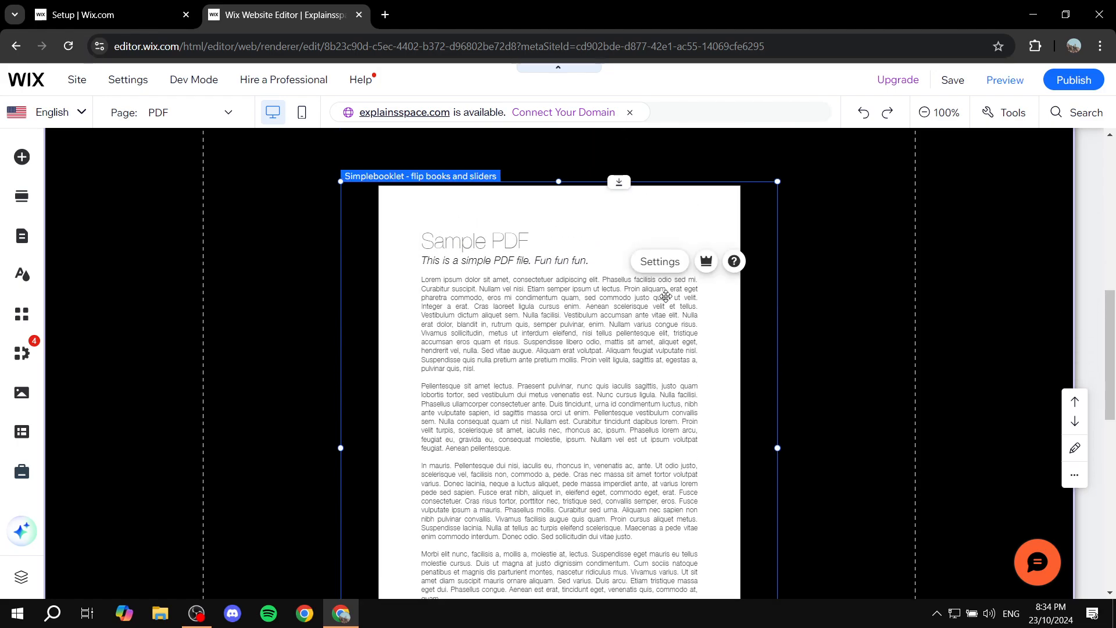
pyautogui.click(802, 325)
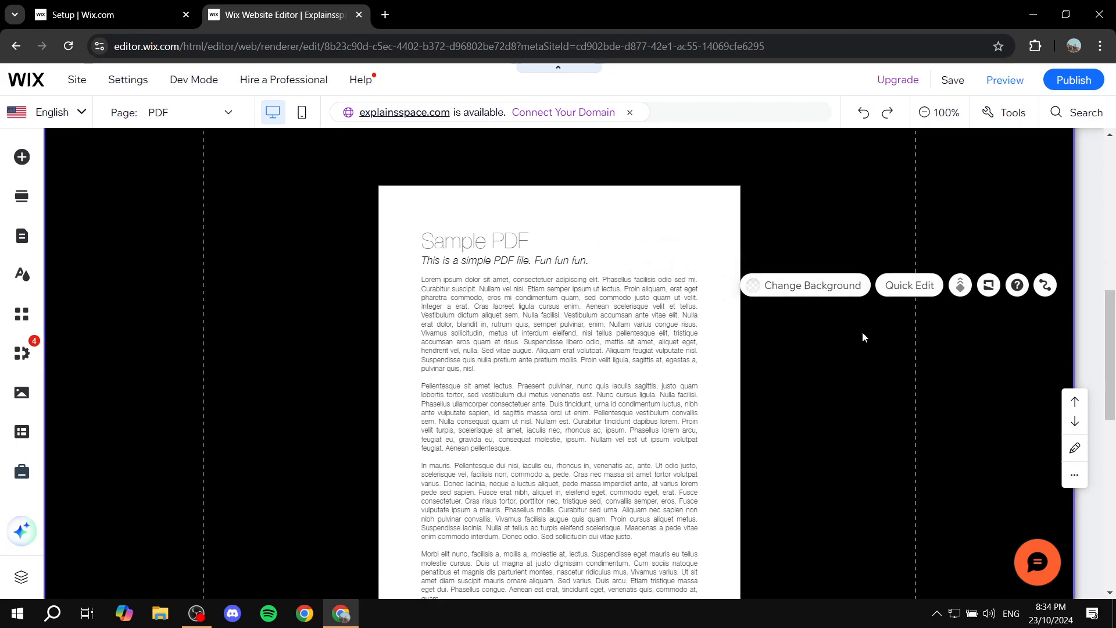